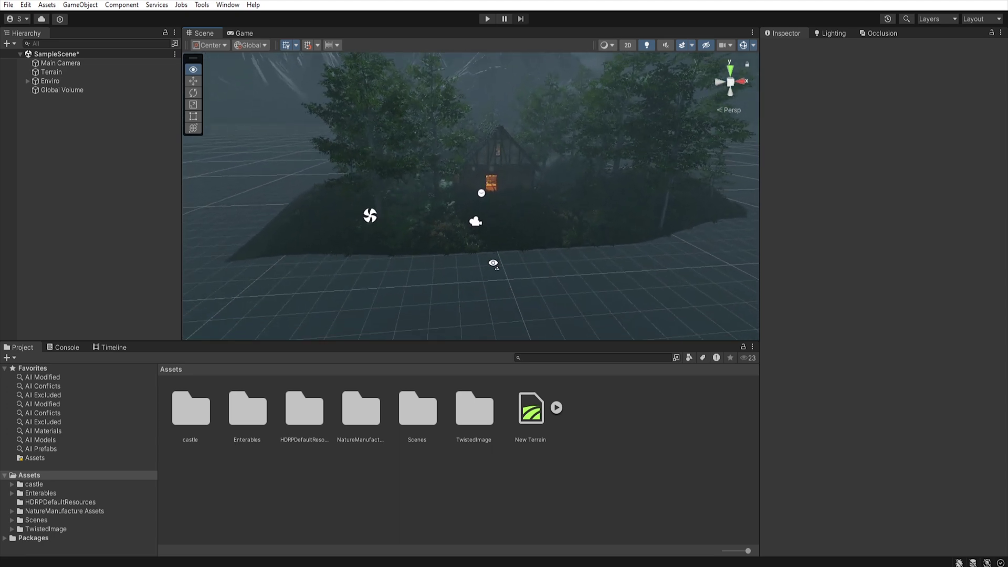
# Lower the Global Volume's weight and fly into and out of the house to compare.
pyautogui.moveTo(480, 279); pyautogui.dragTo(494, 278, button='right')
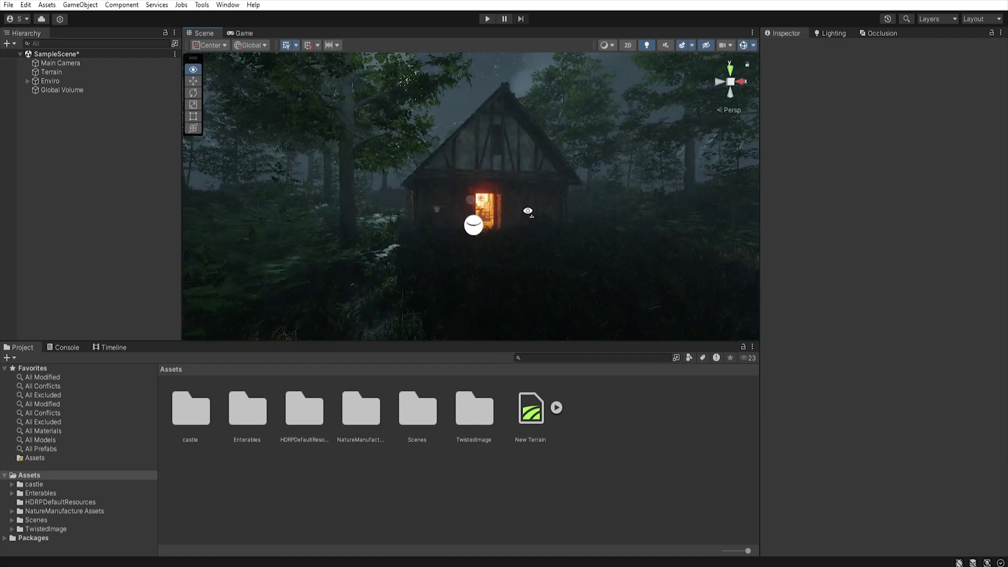
pyautogui.click(111, 90)
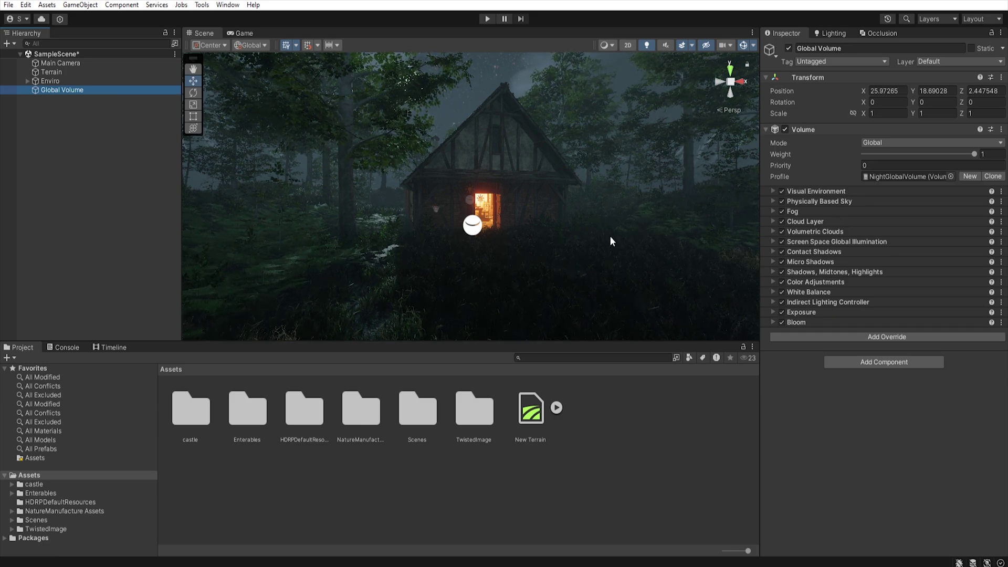
pyautogui.moveTo(610, 237); pyautogui.dragTo(690, 210, button='right')
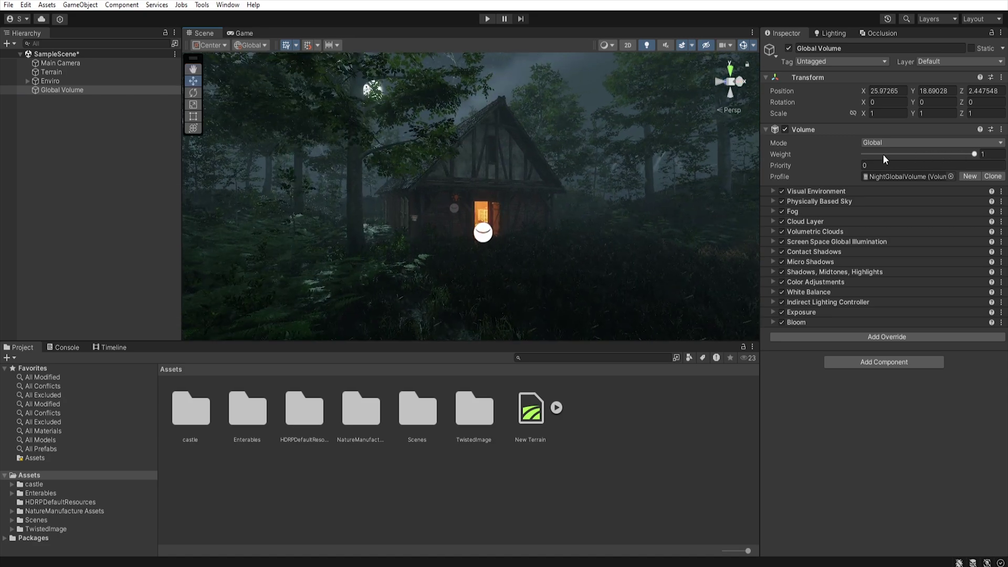
pyautogui.moveTo(883, 153); pyautogui.dragTo(977, 154)
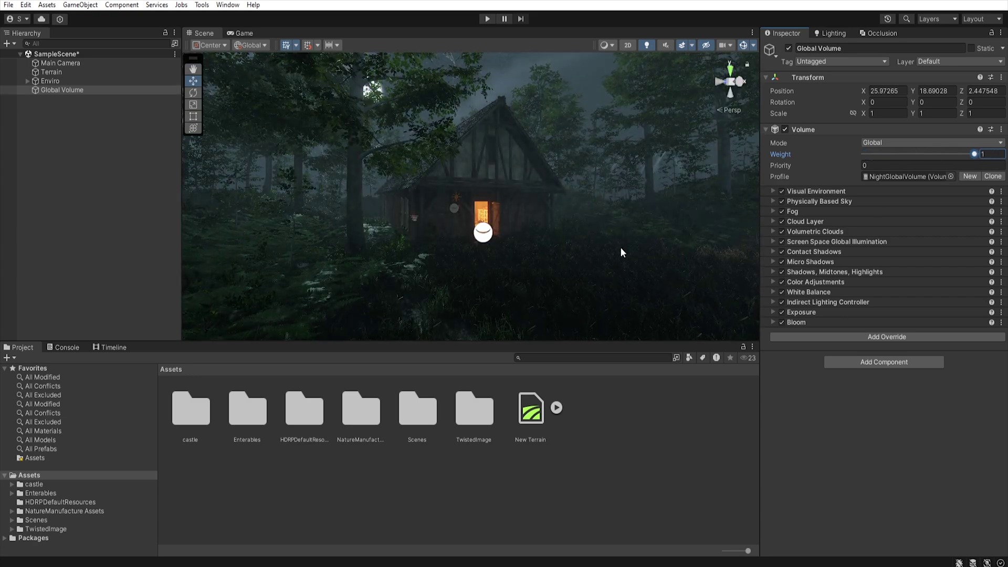
pyautogui.press('w')
pyautogui.moveTo(621, 253); pyautogui.dragTo(570, 250, button='right')
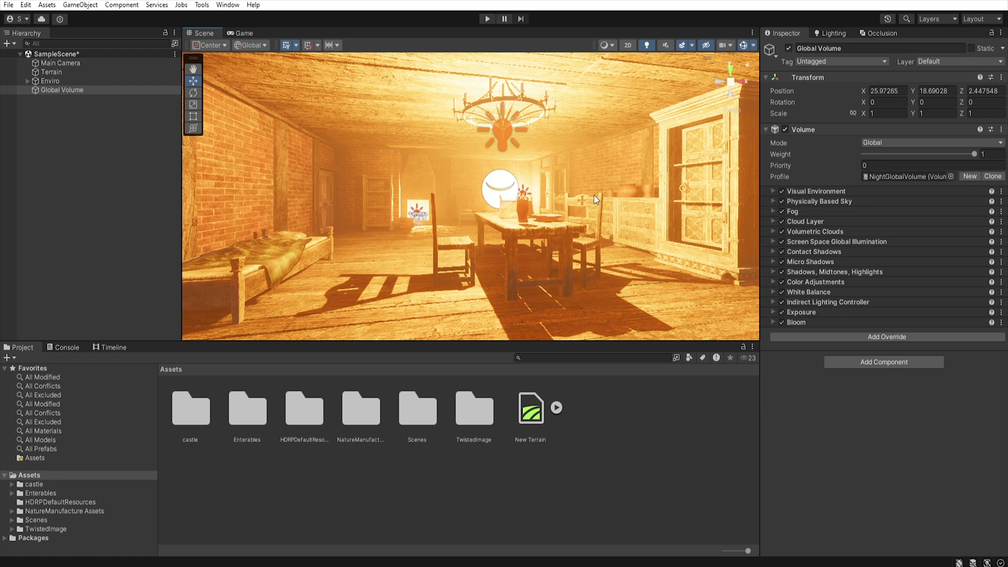
pyautogui.moveTo(587, 197); pyautogui.dragTo(577, 173, button='right')
pyautogui.press('s')
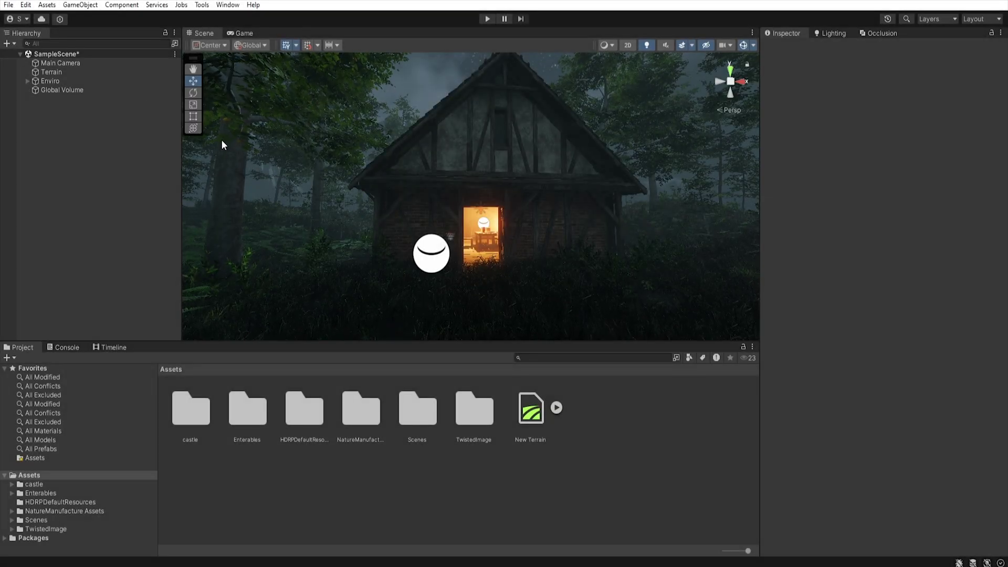
# Add a Box Volume to the scene from the Hierarchy's Volume menu.
pyautogui.rightClick(90, 112)
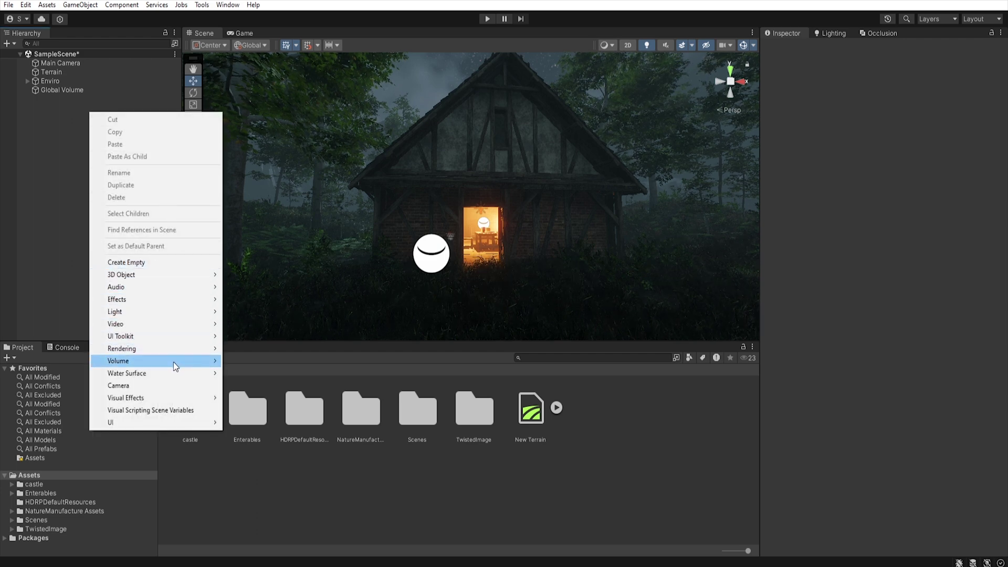
pyautogui.moveTo(173, 361)
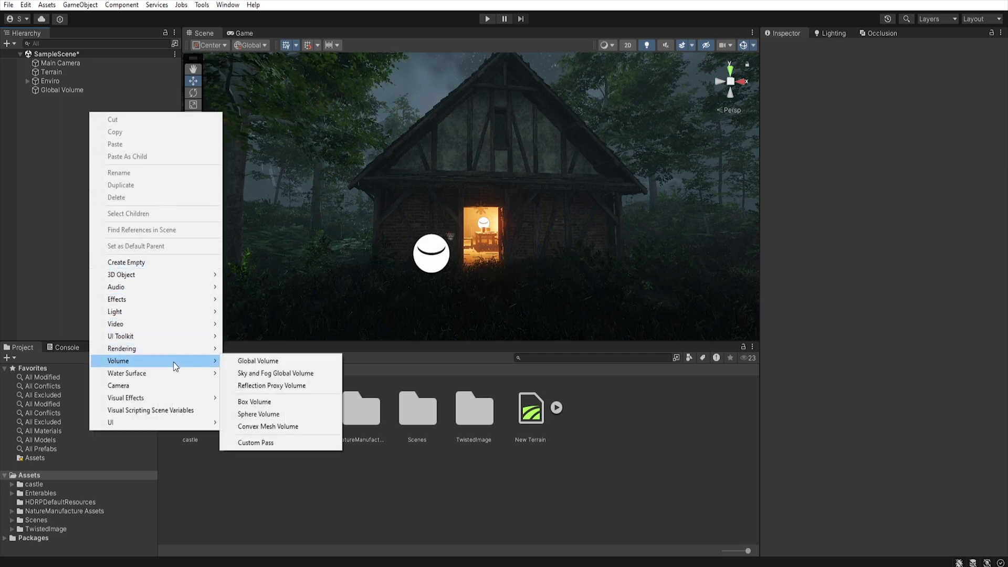
pyautogui.click(256, 402)
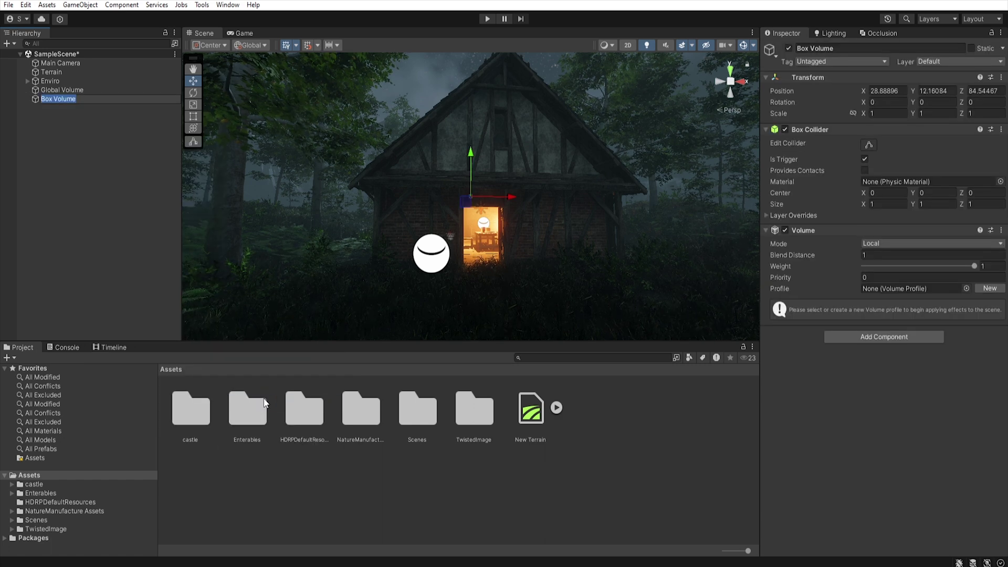
# Fly through the doorway into the room and move the Box Volume to the view.
pyautogui.press('w')
pyautogui.moveTo(236, 187); pyautogui.dragTo(409, 226, button='right')
pyautogui.hotkey('ctrl', 'alt', 'f')
# Zero the Box Volume's rotation and size its collider to 8.87 × 3.36 × 12.51.
pyautogui.click(887, 102)
pyautogui.write('0')
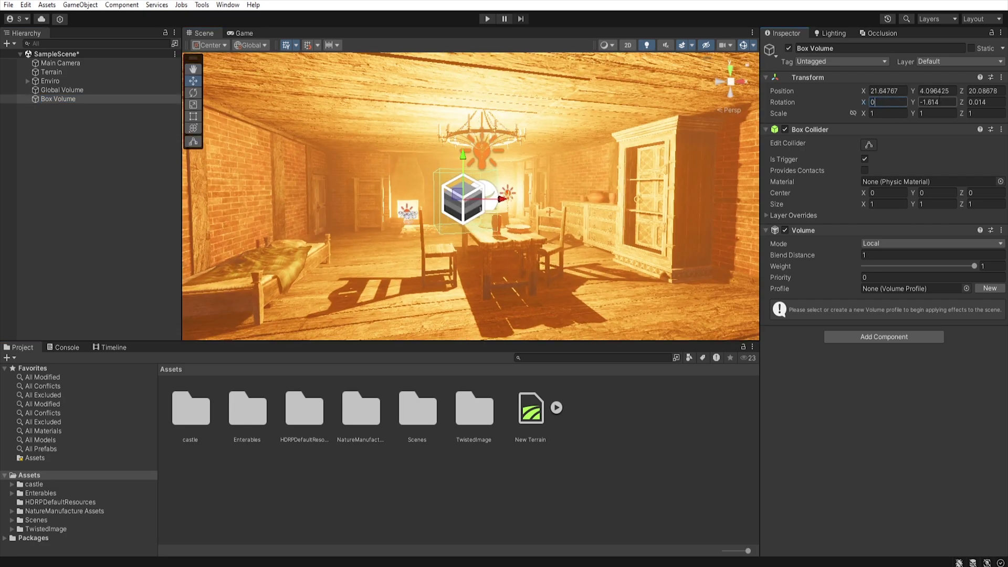
pyautogui.press('Tab')
pyautogui.write('0')
pyautogui.press('Tab')
pyautogui.write('0')
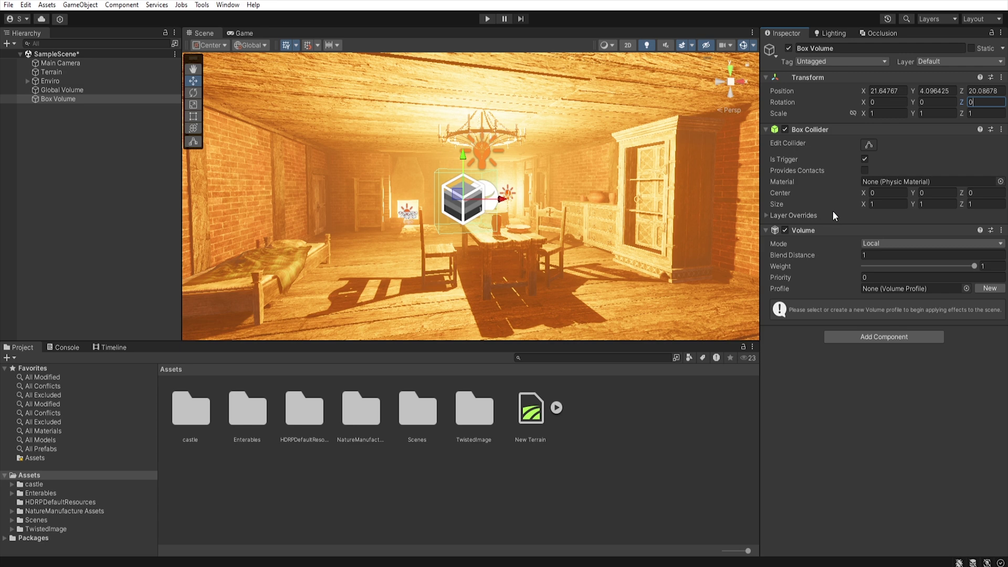
pyautogui.moveTo(862, 204); pyautogui.dragTo(349, 214)
pyautogui.moveTo(349, 214); pyautogui.dragTo(540, 265, button='right')
# Keep the Box Volume in Local mode, set Blend Distance to 1 and check its weight.
pyautogui.press('f')
pyautogui.click(66, 100)
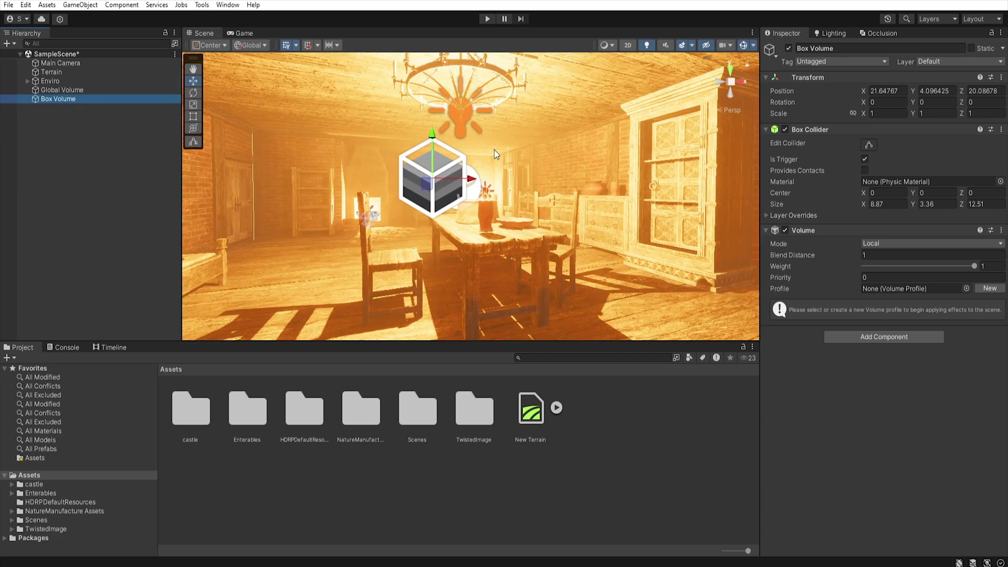
pyautogui.click(900, 243)
pyautogui.click(894, 270)
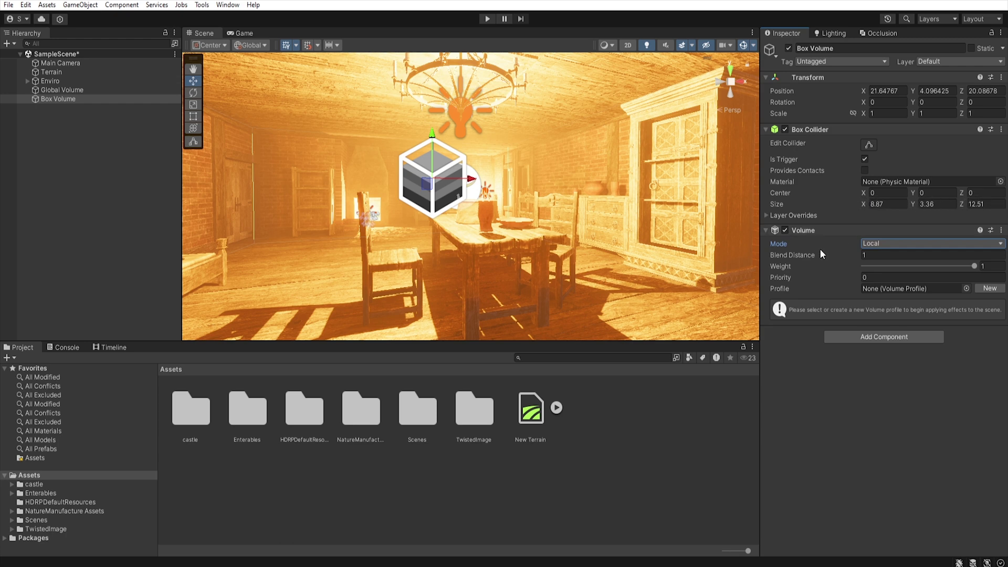
pyautogui.click(880, 254)
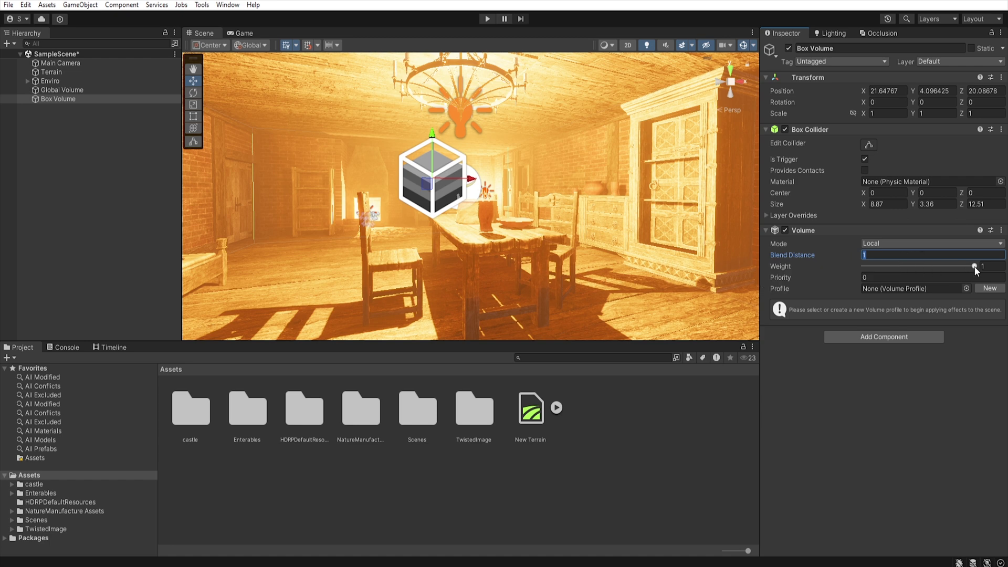
pyautogui.moveTo(974, 266)
pyautogui.mouseDown()
pyautogui.moveTo(879, 267)
pyautogui.moveTo(988, 268)
pyautogui.mouseUp()
# Set the Box Volume's priority to 1 and compare it with the Global Volume's 0.
pyautogui.click(882, 276)
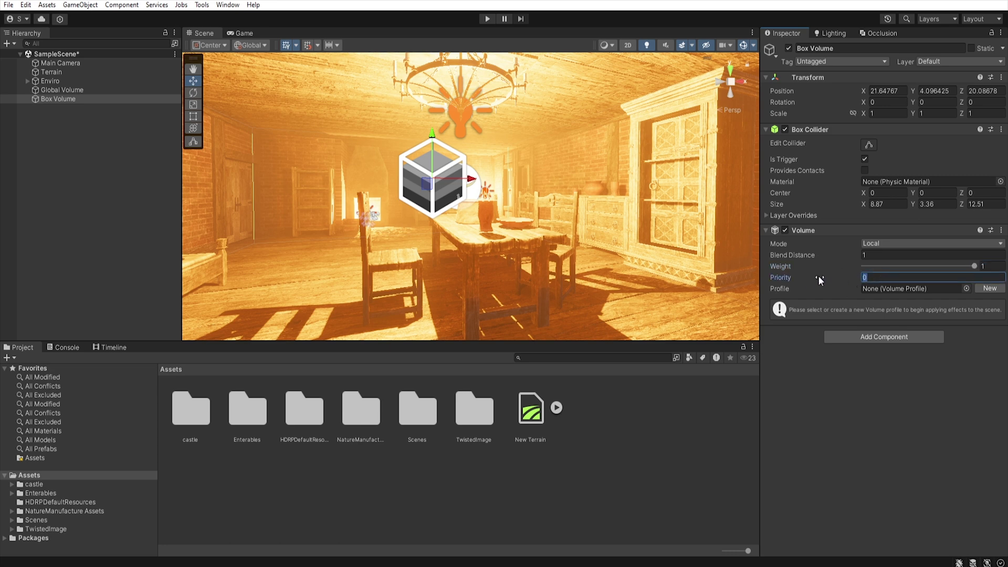
pyautogui.write('2')
pyautogui.press('Return')
pyautogui.click(74, 90)
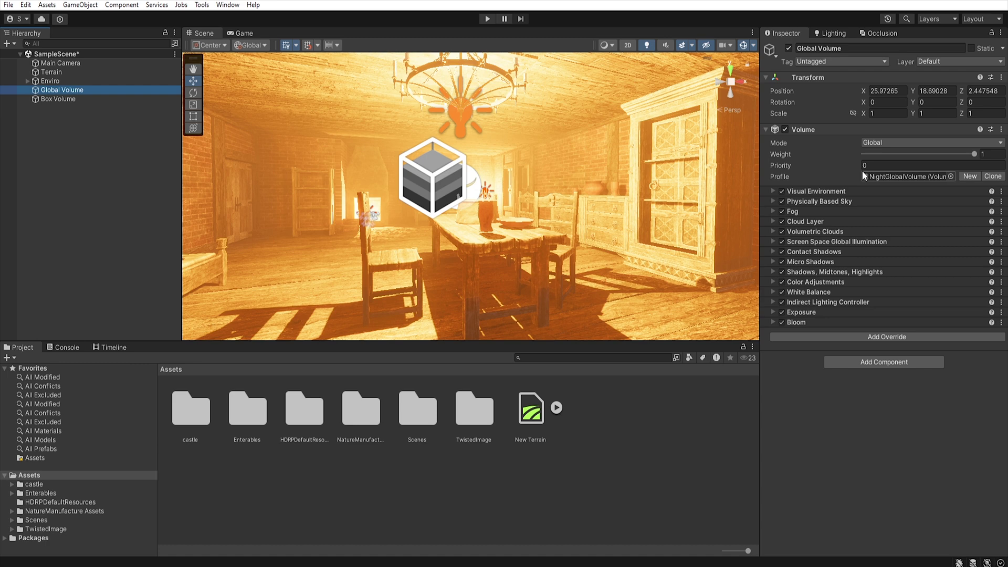
pyautogui.click(104, 98)
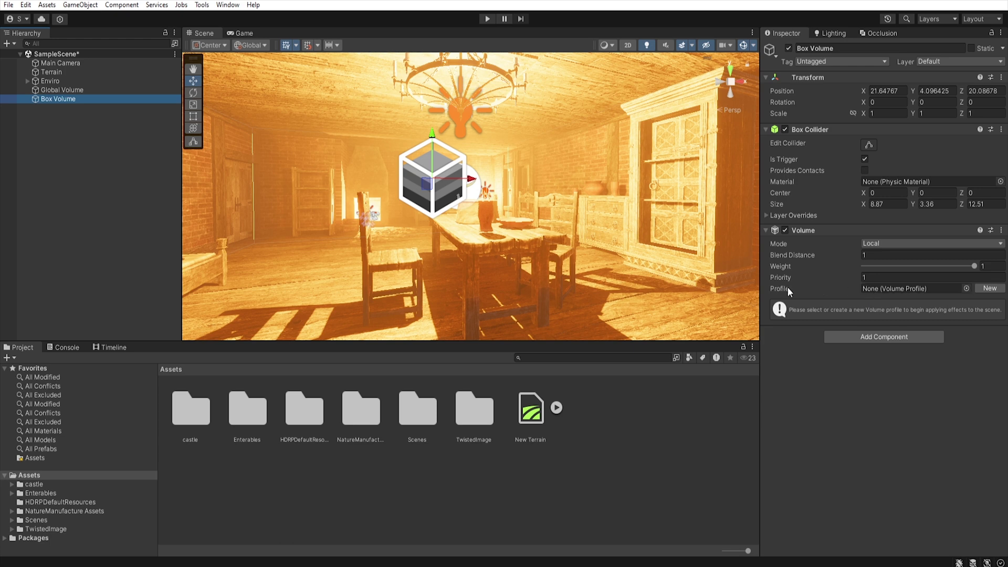
# Create Box Volume Profile 2 and review the Global Volume's Fog, Color Adjustments, Exposure and Bloom overrides.
pyautogui.click(990, 288)
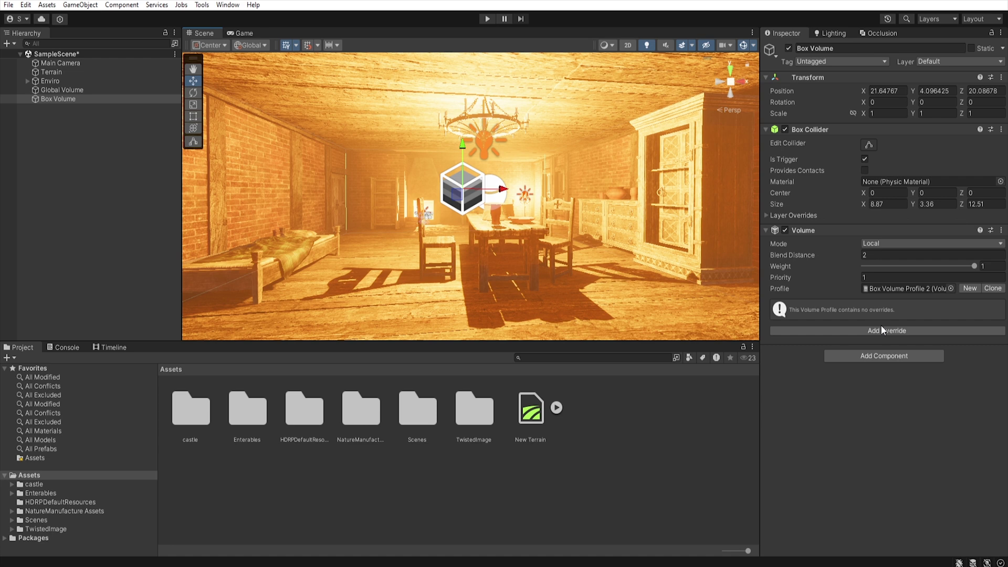
pyautogui.click(79, 90)
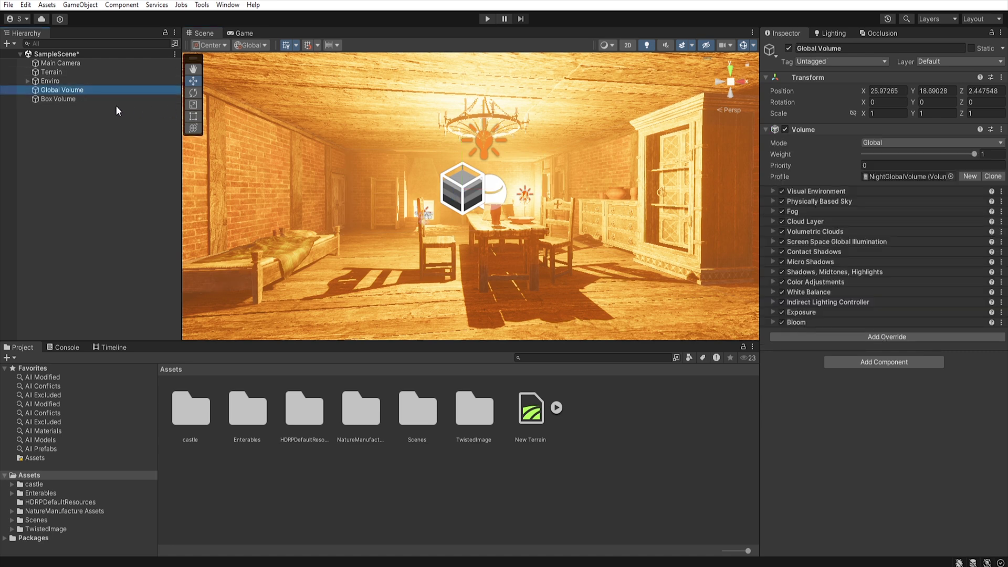
# Add an Exposure override to the Box Volume profile with all settings and Fixed Exposure about 2.08.
pyautogui.click(62, 99)
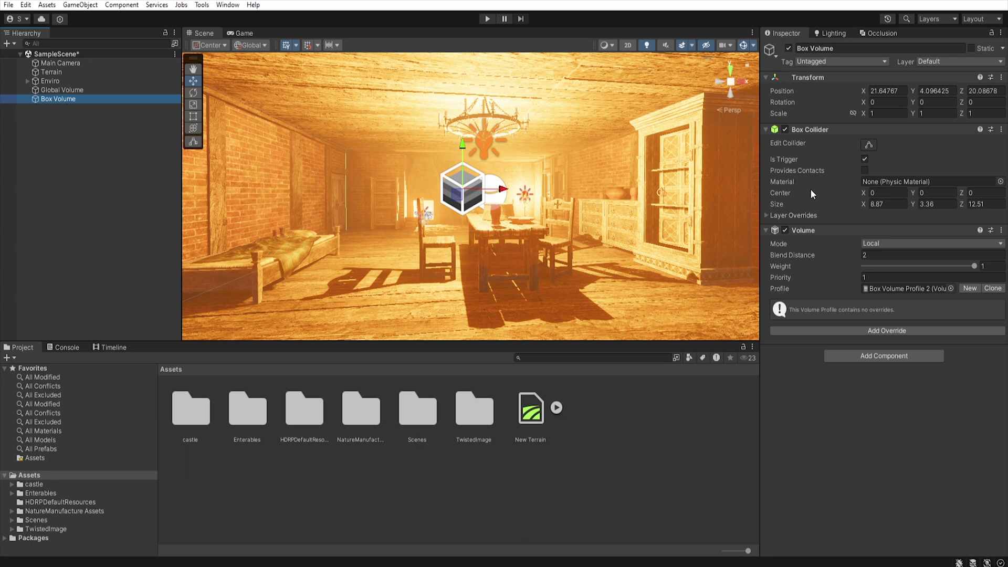
pyautogui.click(879, 329)
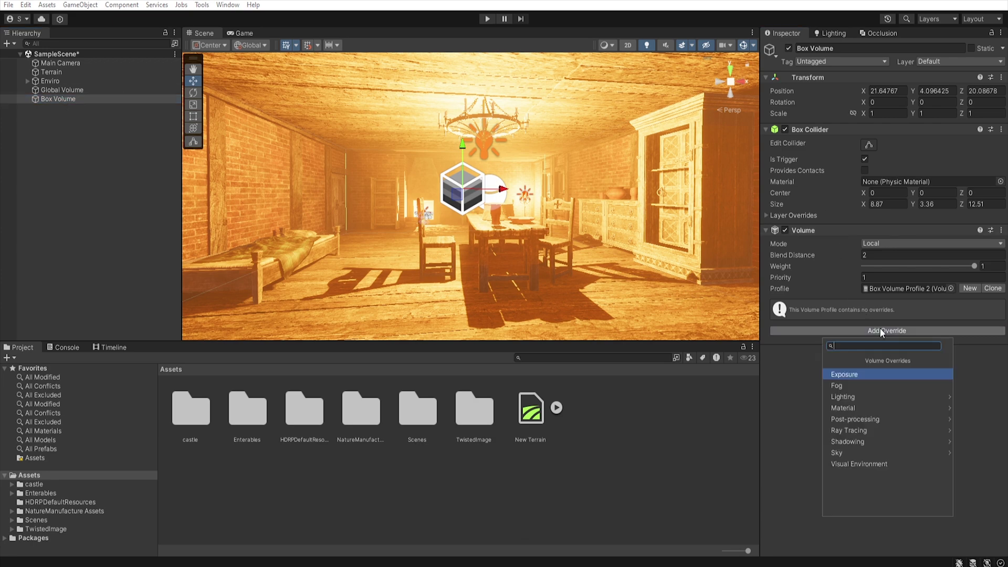
pyautogui.click(875, 374)
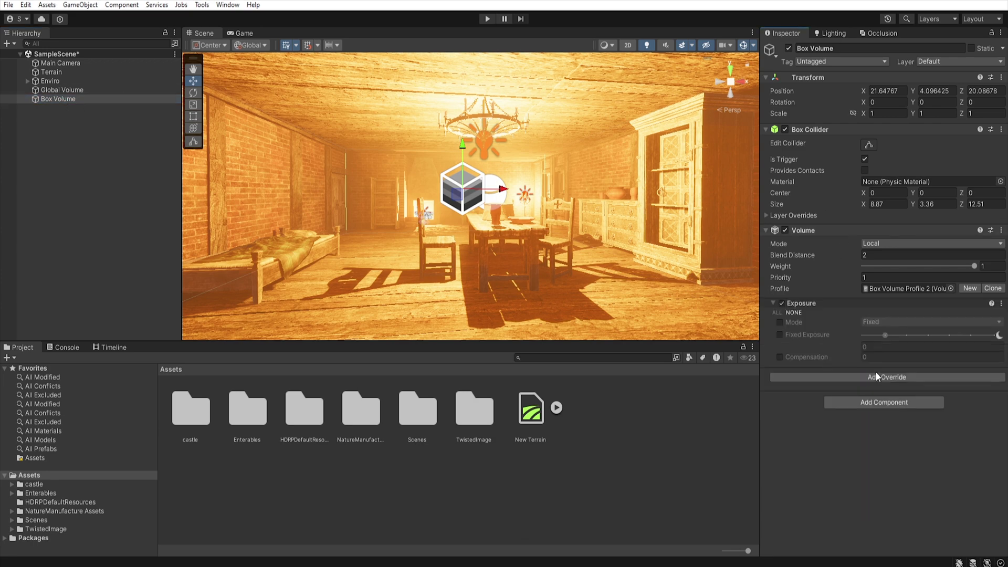
pyautogui.click(777, 313)
pyautogui.moveTo(887, 337)
pyautogui.mouseDown()
pyautogui.moveTo(871, 336)
pyautogui.moveTo(900, 337)
pyautogui.mouseUp()
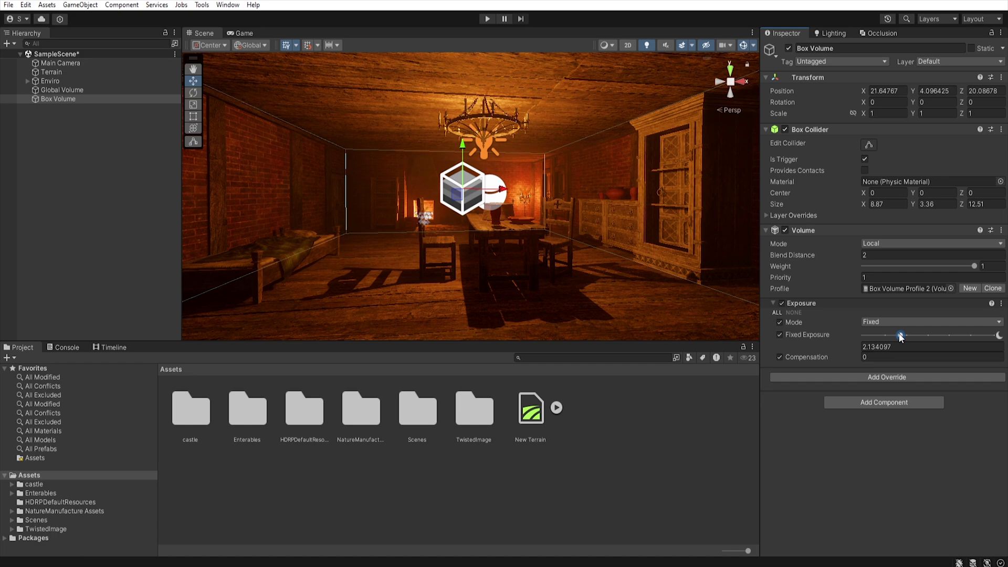
# Hide scene gizmos and fly in and out of the doorway to judge the interior lighting.
pyautogui.press('s')
pyautogui.moveTo(652, 271); pyautogui.dragTo(603, 242, button='right')
pyautogui.click(743, 46)
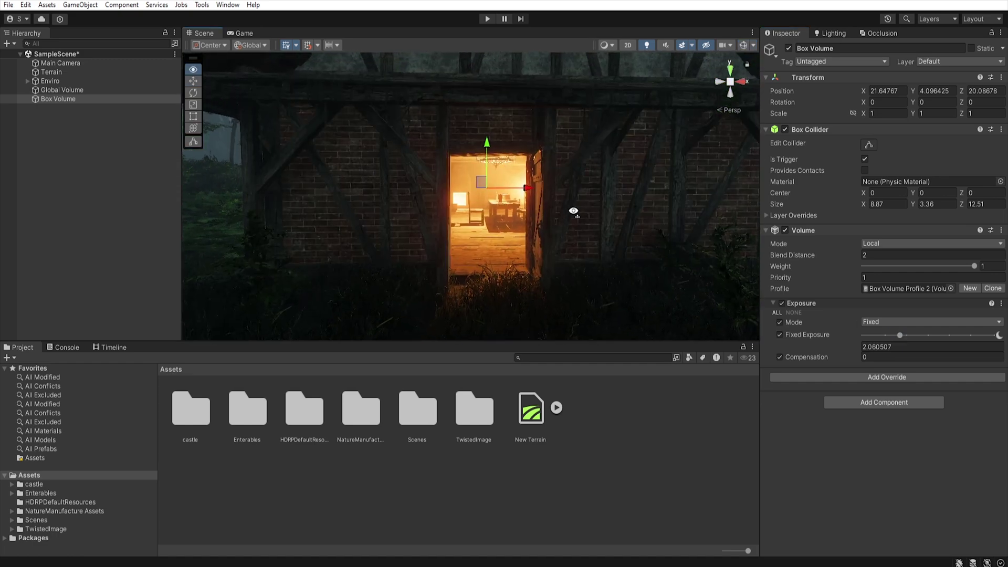
pyautogui.press('w')
pyautogui.moveTo(571, 210)
pyautogui.mouseDown(button='right')
pyautogui.moveTo(588, 205)
pyautogui.moveTo(563, 194)
pyautogui.mouseUp(button='right')
pyautogui.press('s')
pyautogui.press('w')
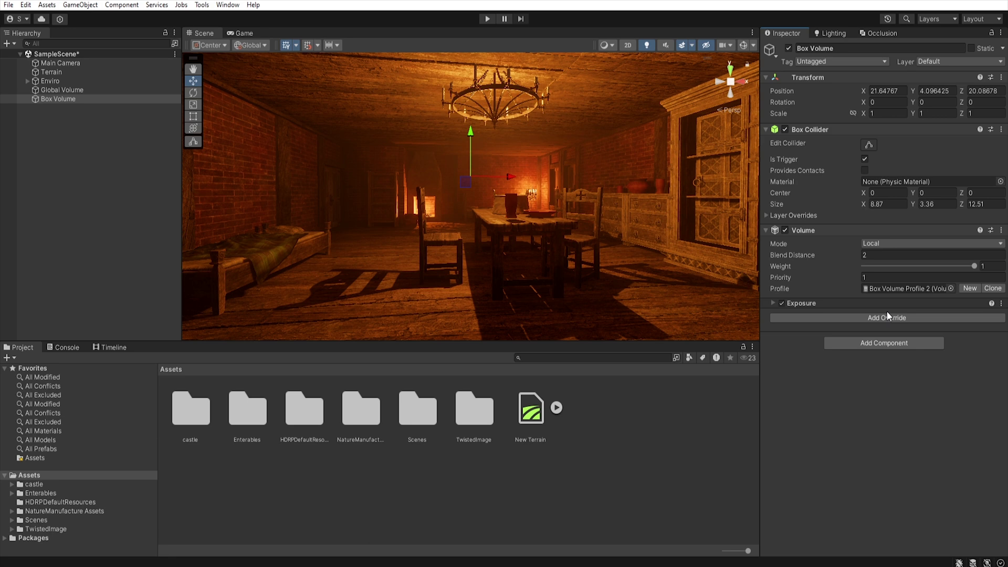
# Add a Post-processing Chromatic Aberration override with all settings enabled and intensity 1.
pyautogui.click(887, 316)
pyautogui.click(887, 395)
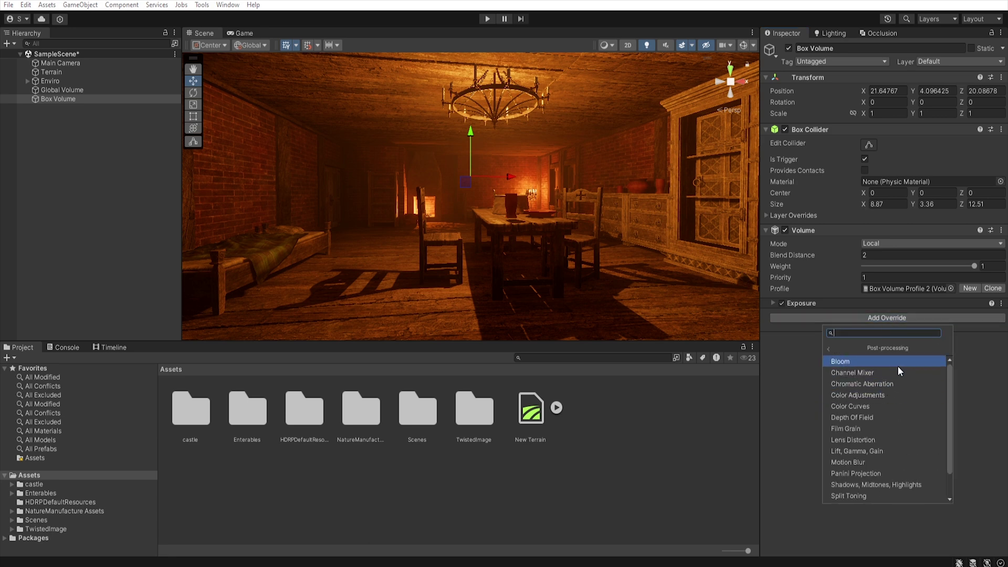
pyautogui.click(884, 384)
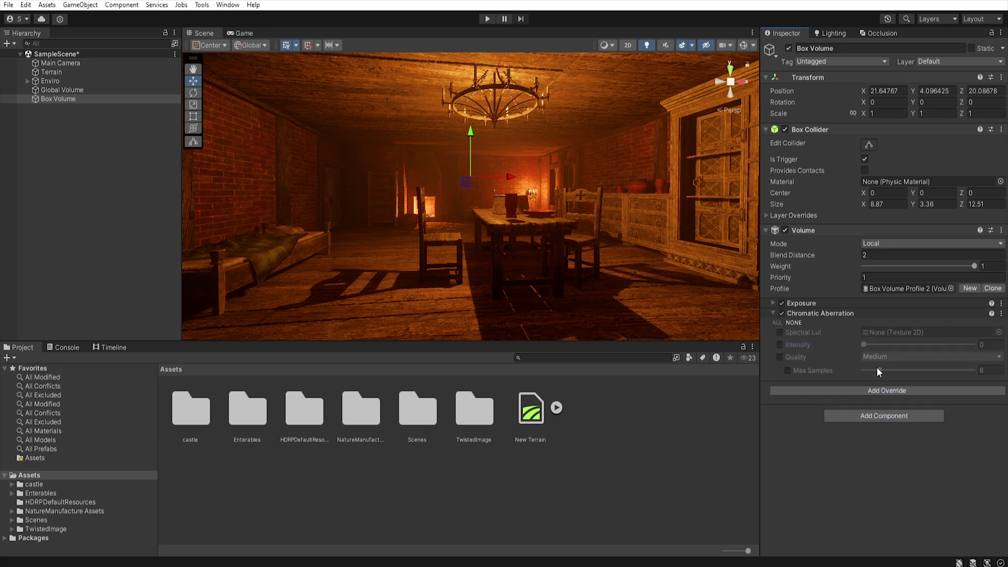
pyautogui.click(776, 323)
pyautogui.click(993, 345)
pyautogui.write('1s')
pyautogui.moveTo(572, 233); pyautogui.dragTo(572, 233, button='right')
# Create a second Box Volume and align it with the view in the next room.
pyautogui.press('w')
pyautogui.rightClick(106, 151)
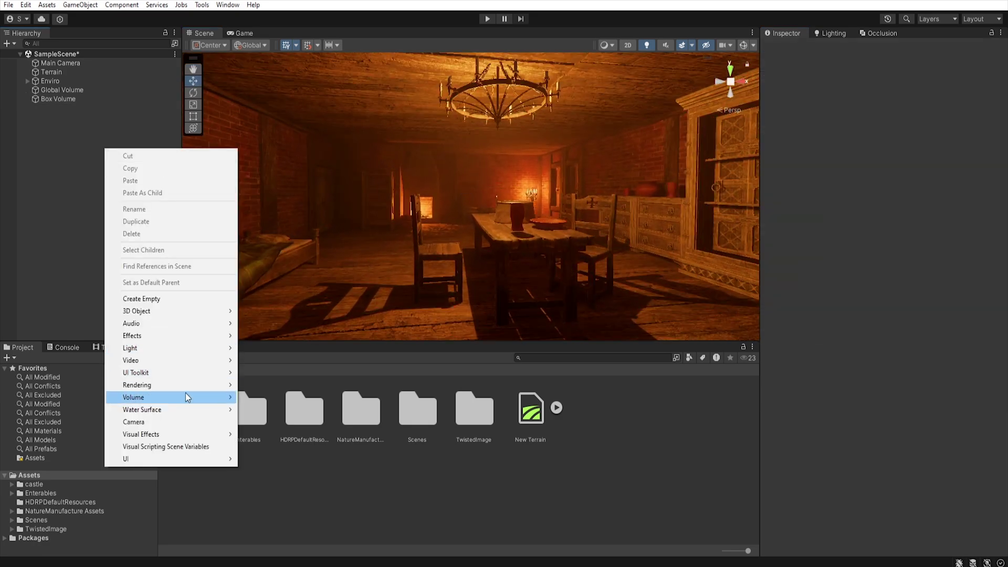
pyautogui.moveTo(185, 397)
pyautogui.click(270, 436)
pyautogui.moveTo(486, 200); pyautogui.dragTo(544, 215, button='right')
pyautogui.hotkey('ctrl', 'shift', 'f')
# Size the new volume's box collider to 4.43 × 4.25 × 1.83.
pyautogui.click(881, 204)
pyautogui.write('1.27')
pyautogui.press('BackSpace')
pyautogui.press('BackSpace')
pyautogui.press('BackSpace')
pyautogui.press('BackSpace')
pyautogui.write('4.43')
pyautogui.press('Tab')
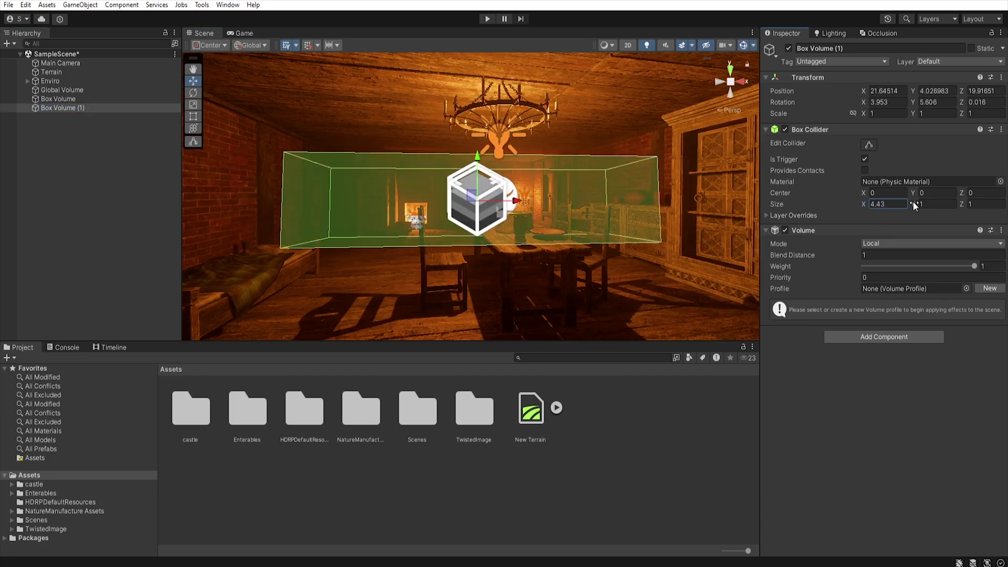
pyautogui.write('4.25')
pyautogui.press('Tab')
pyautogui.write('1.83')
pyautogui.press('Return')
pyautogui.moveTo(599, 238); pyautogui.dragTo(577, 242, button='right')
# Give Box Volume (1) a new profile, priority 3, and Fixed Exposure of about 4.78.
pyautogui.click(989, 288)
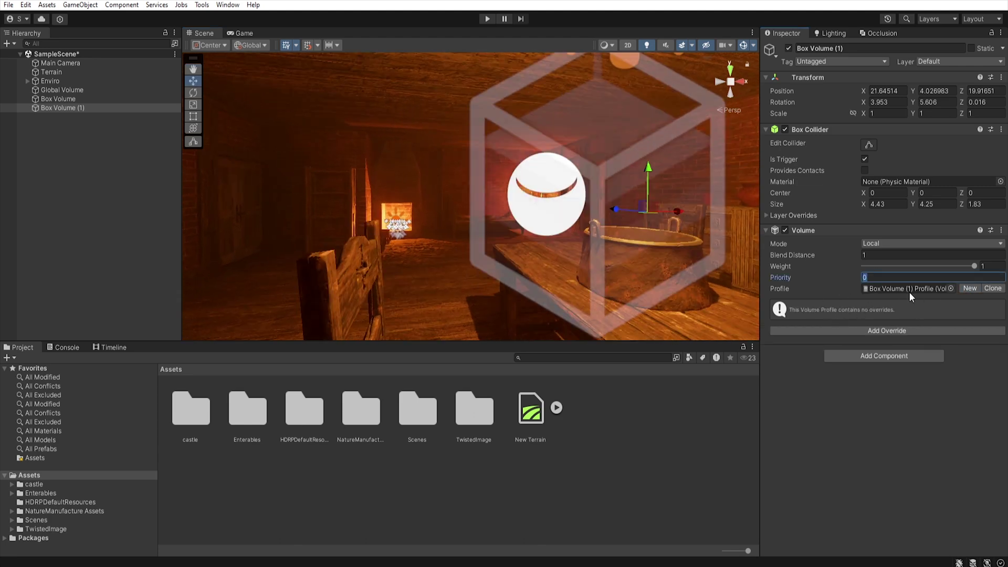
pyautogui.write('3')
pyautogui.click(891, 331)
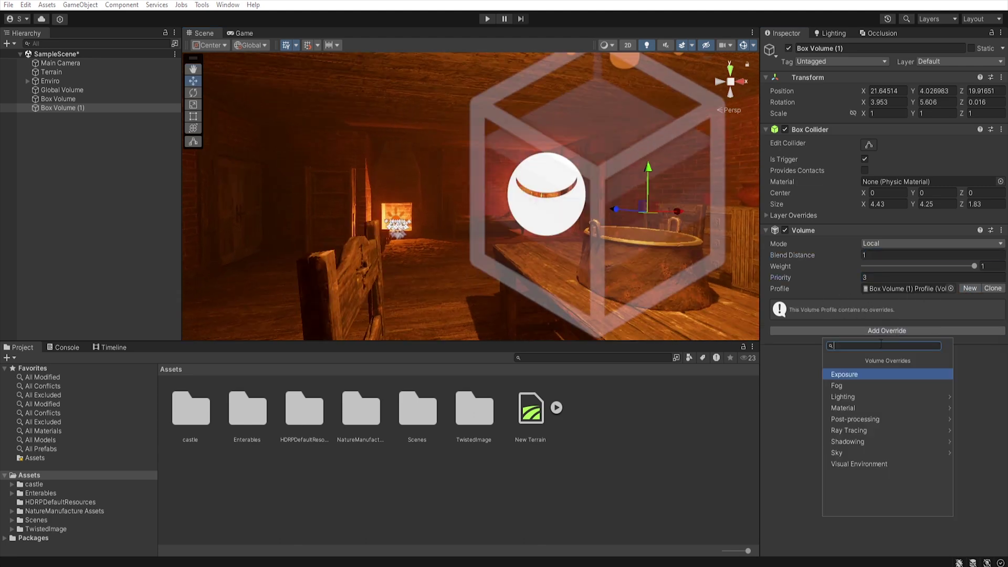
pyautogui.click(883, 374)
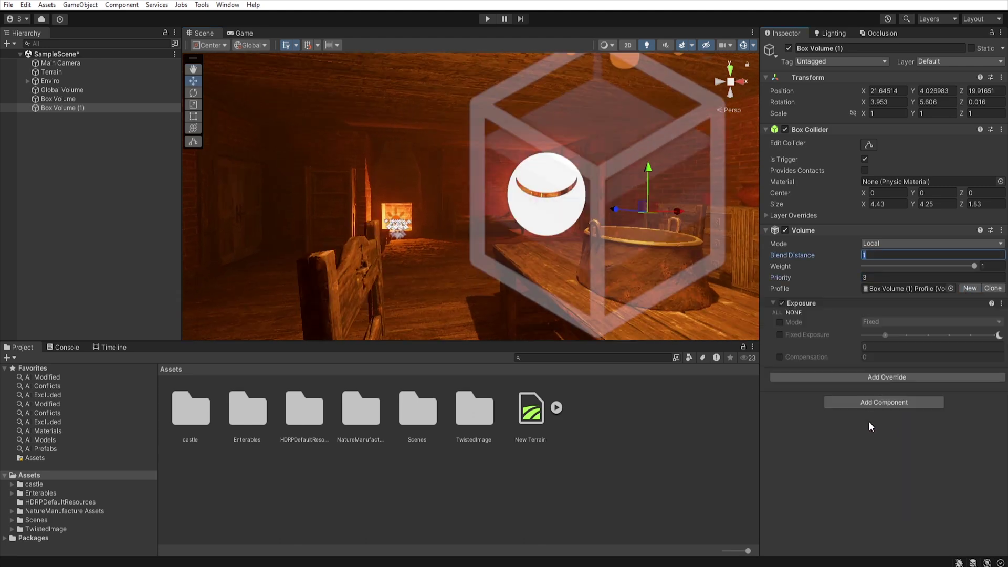
pyautogui.click(777, 312)
pyautogui.moveTo(885, 334); pyautogui.dragTo(922, 337)
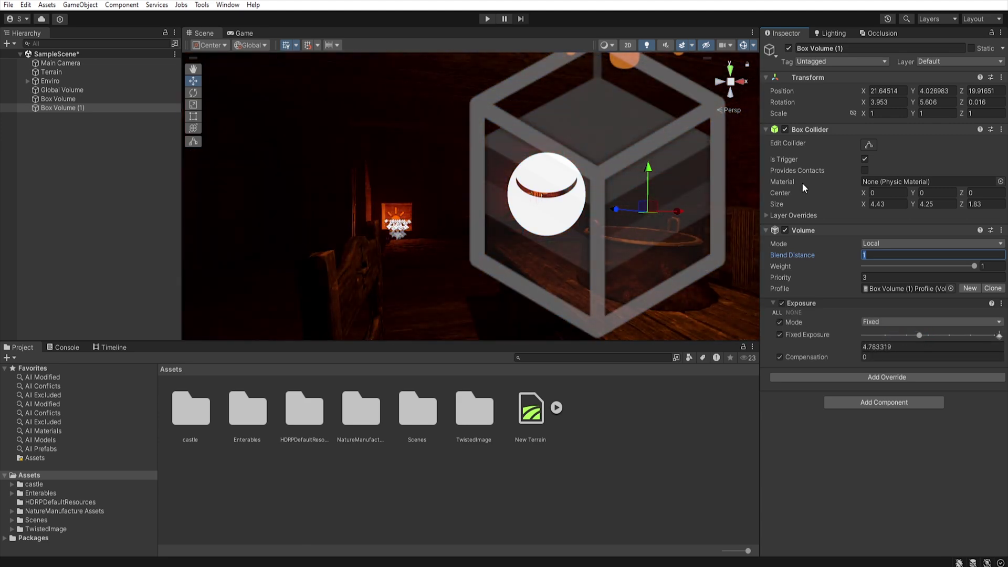
pyautogui.moveTo(724, 68); pyautogui.dragTo(655, 268, button='right')
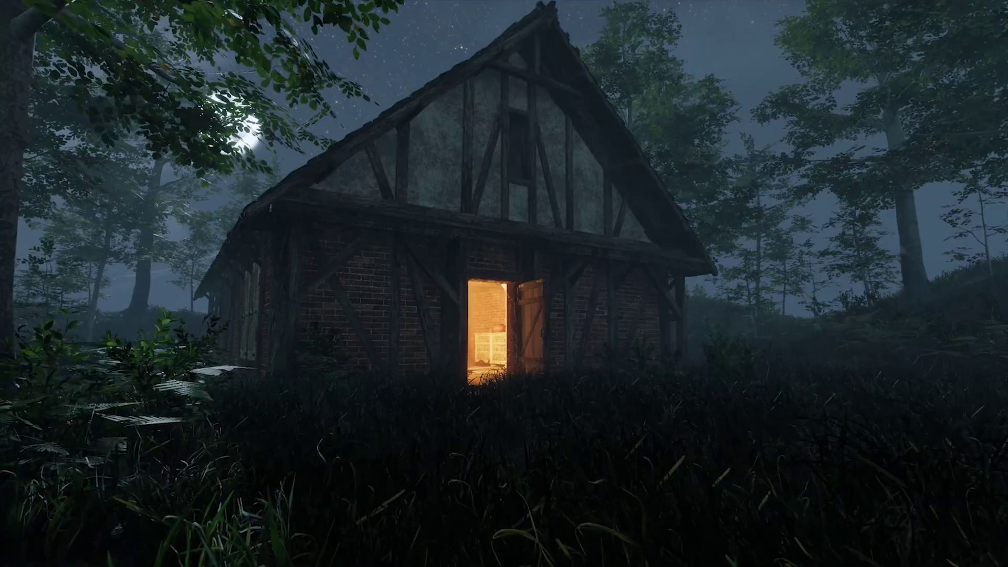